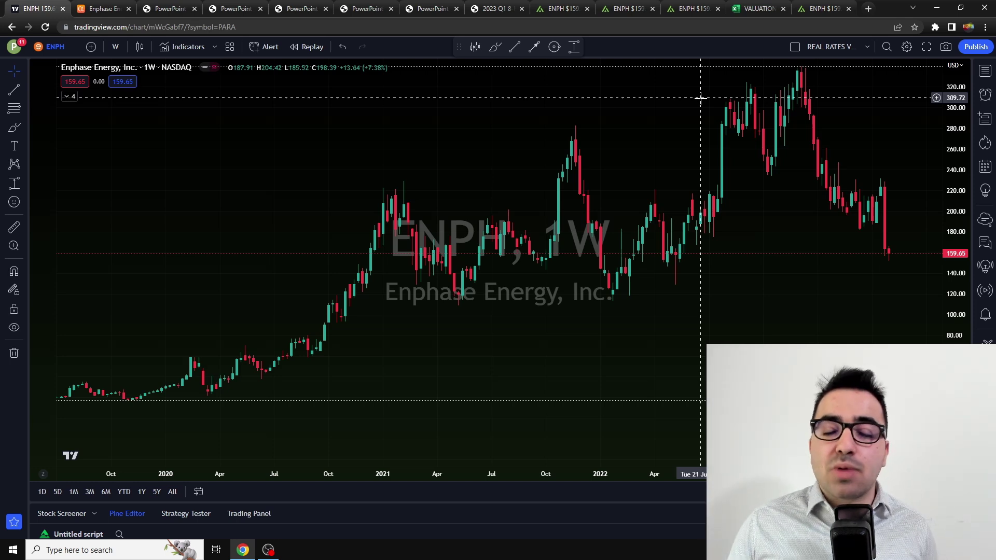
- Switch to the Seeking Alpha tab showing ENPH's 3,378.21% five-year price return
click(95, 6)
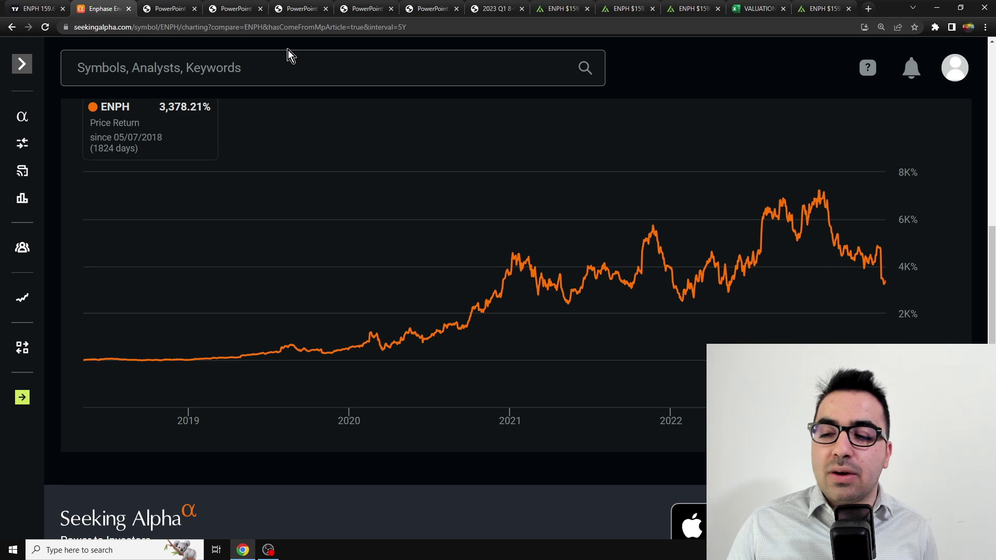
- Review the Seeking Alpha five-year ENPH chart, with returns peaking near 7,000%
mouse_move(804, 182)
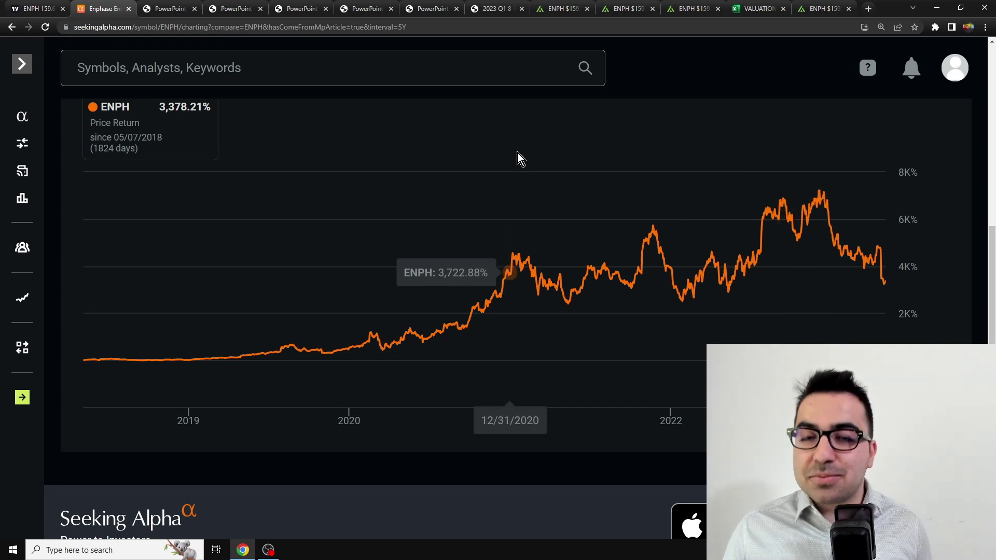
- Open the Enphase investor presentation and move ahead to the IQ Battery slide
click(164, 6)
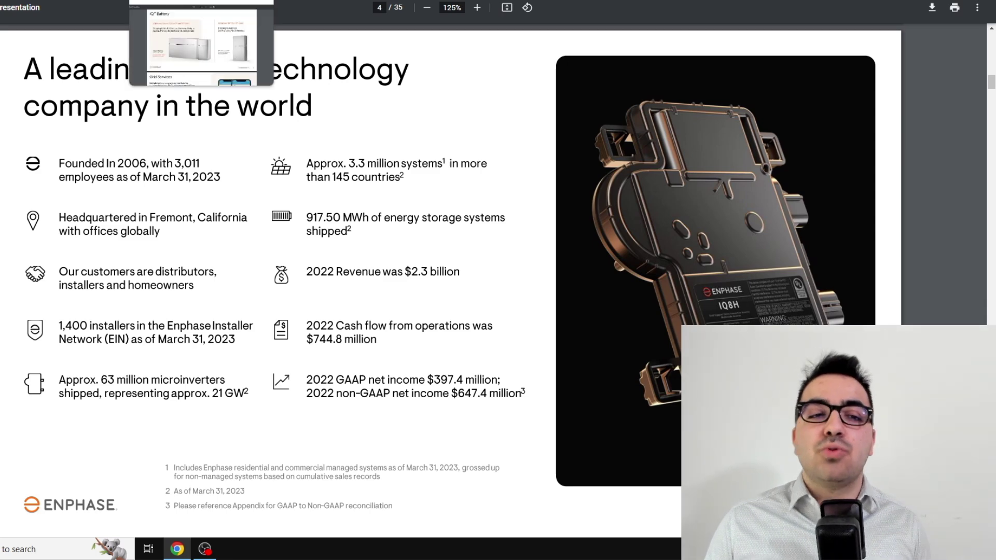
key(ctrl+Tab)
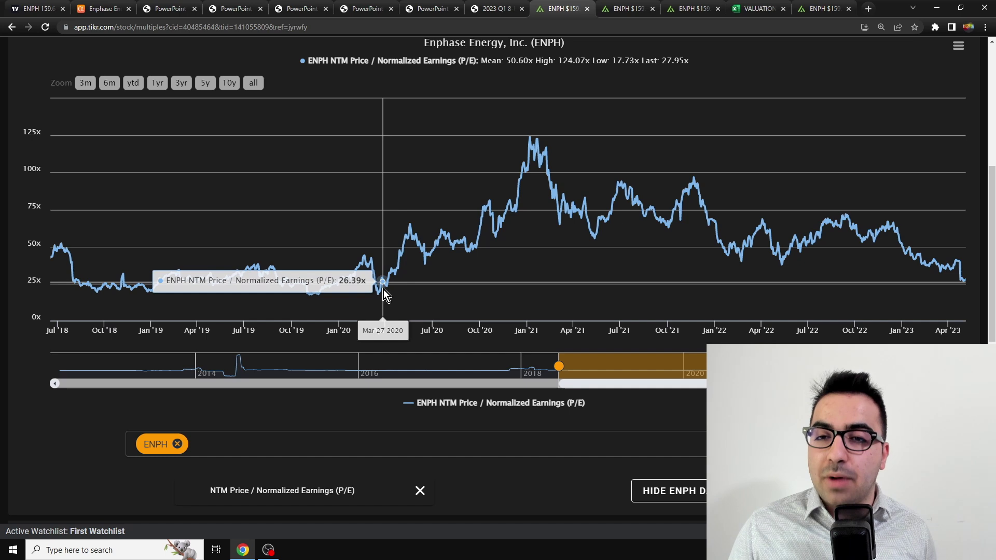
mouse_move(619, 5)
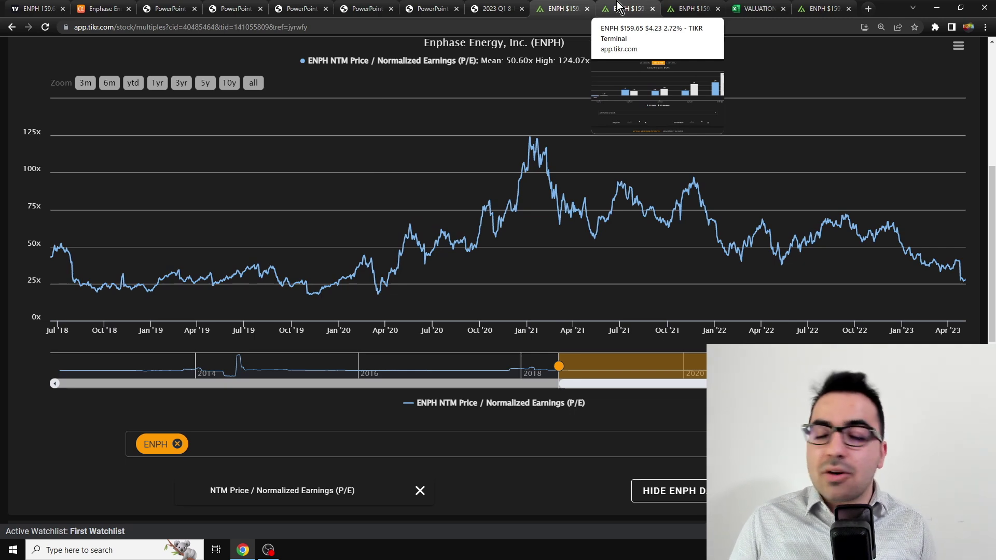
- Read ENPH's yearly GAAP versus normalized EPS, reaching 2.77 and 4.62 in 2022
click(618, 6)
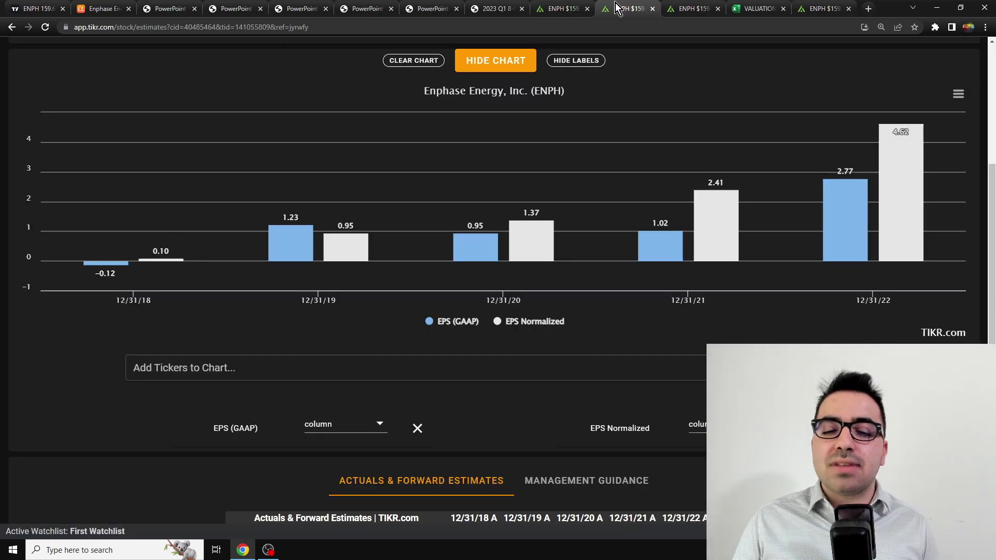
mouse_move(453, 292)
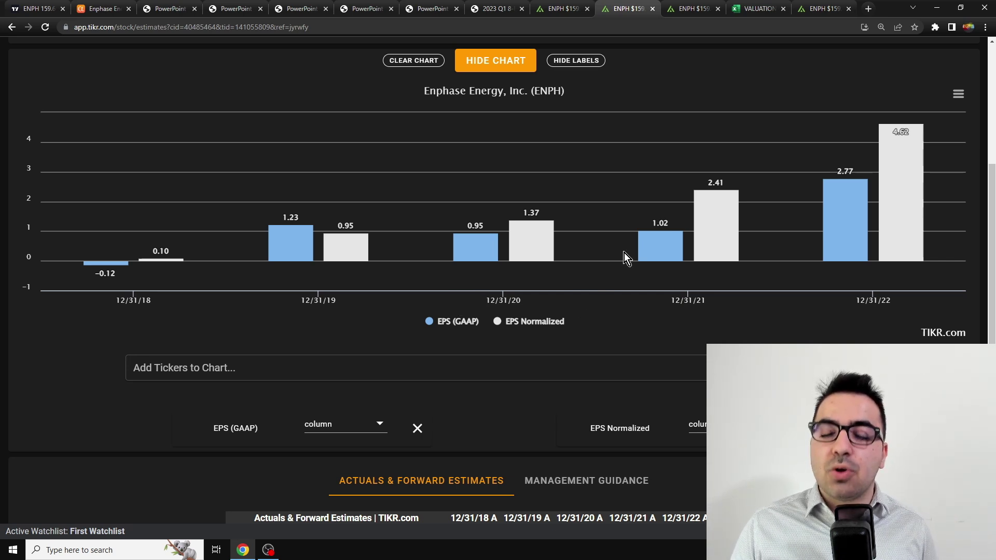
mouse_move(675, 251)
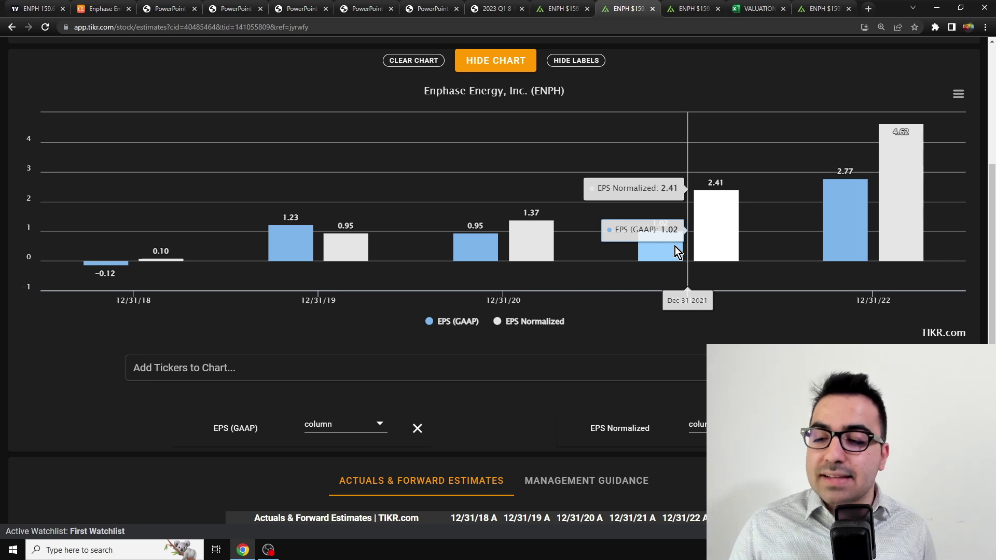
mouse_move(873, 238)
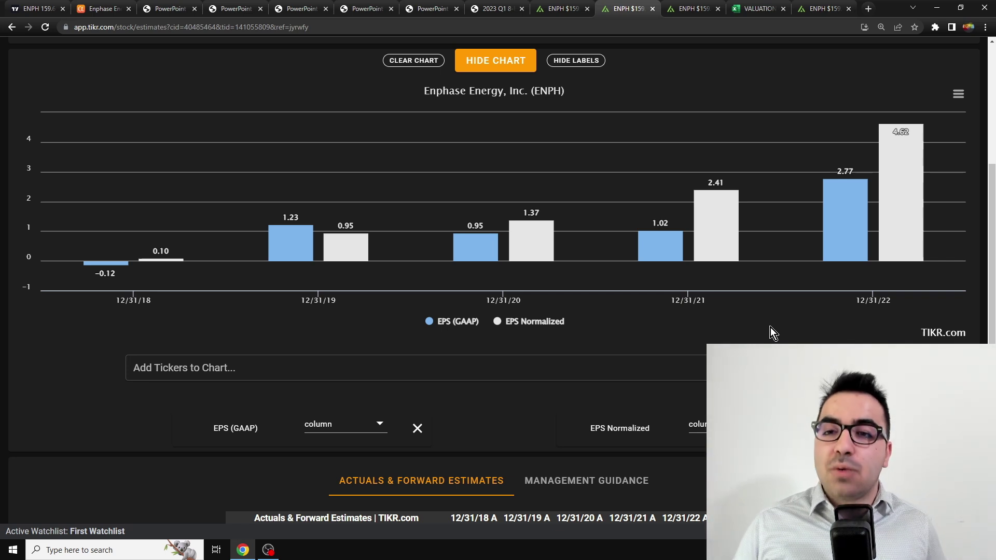
- Read ENPH's stock-based compensation by year, from 10.33 in 2016 to 216.80 in 2022
click(683, 6)
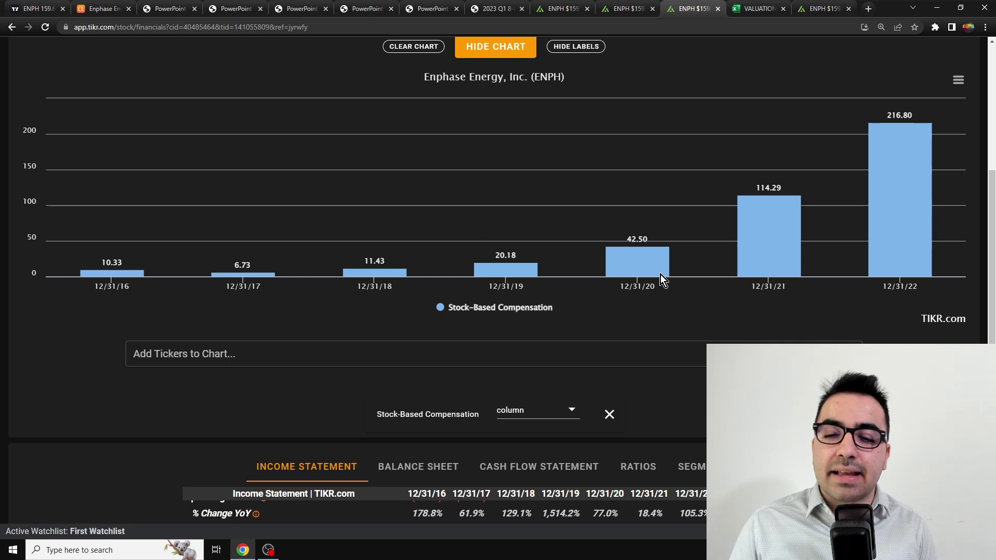
mouse_move(661, 275)
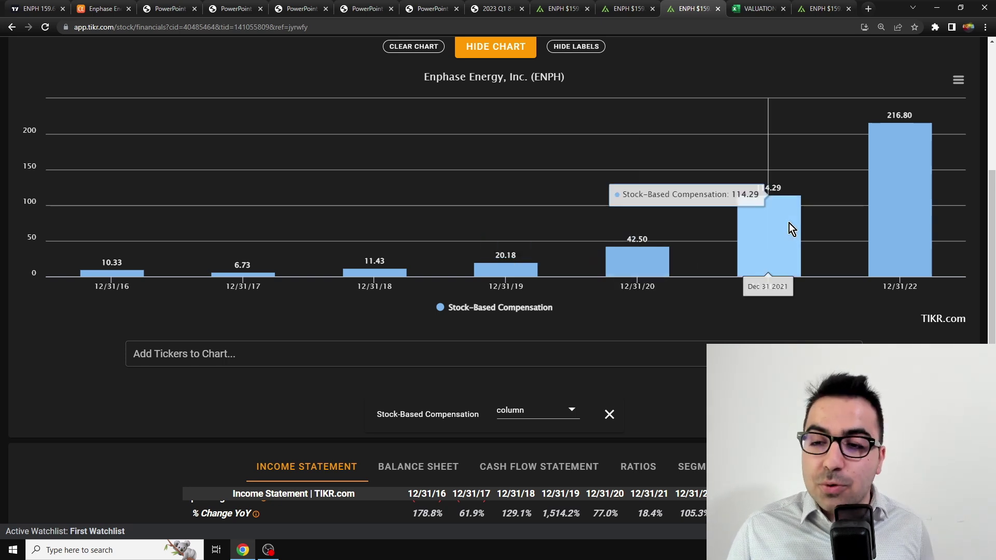
mouse_move(924, 143)
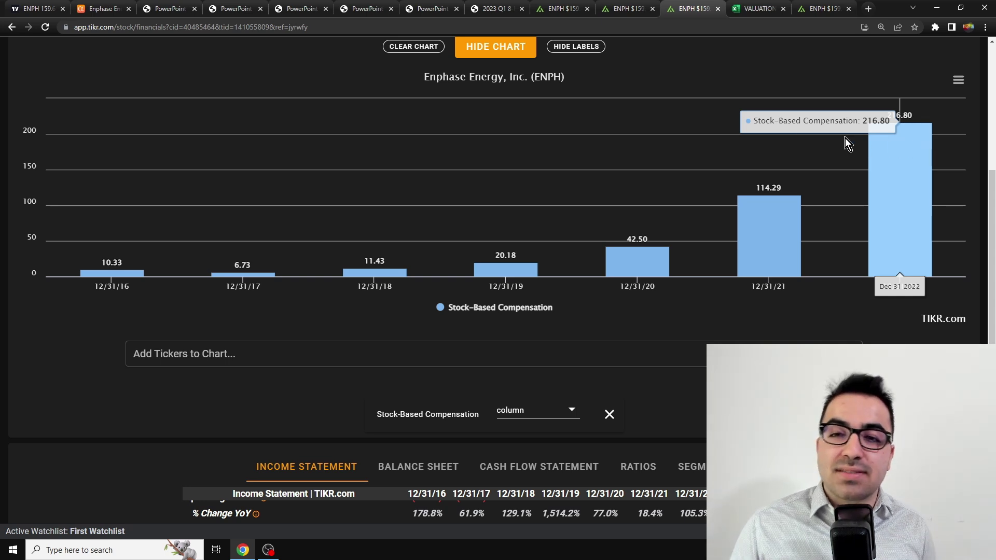
- Go back to the GAAP versus normalized EPS chart, showing 2022 at 2.77 versus 4.62
click(621, 7)
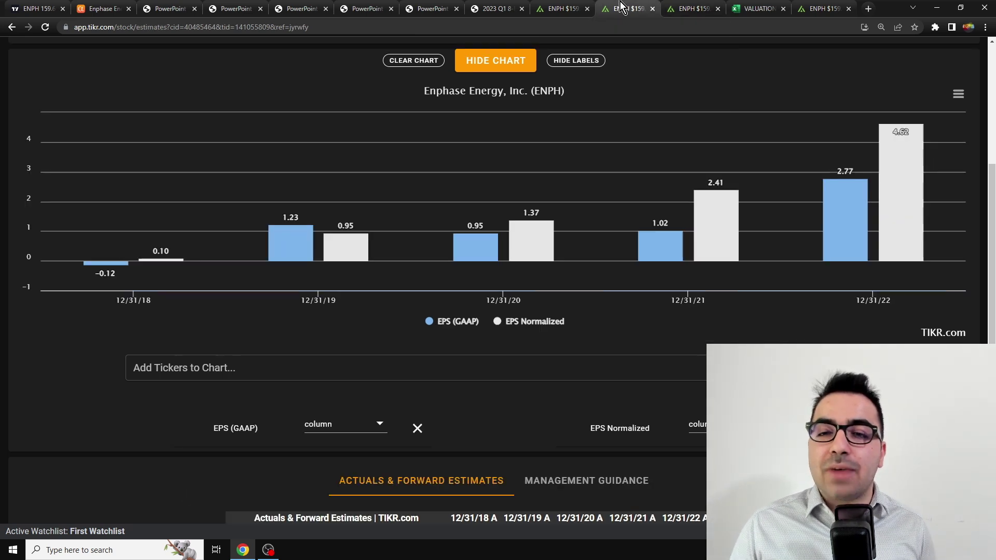
mouse_move(843, 209)
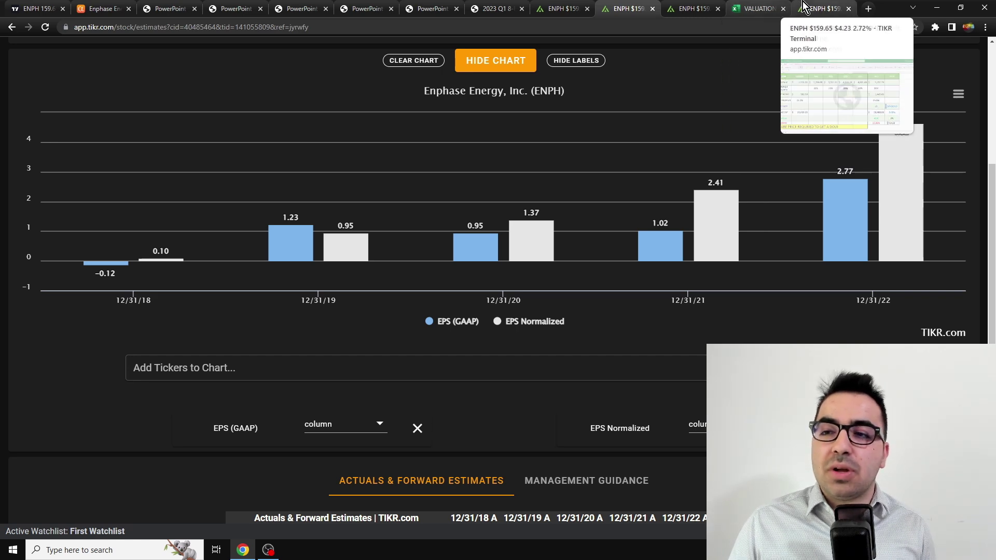
- Glance at the VALUATION MODEL workbook, then bring up ENPH's yearly revenue growth chart
click(768, 8)
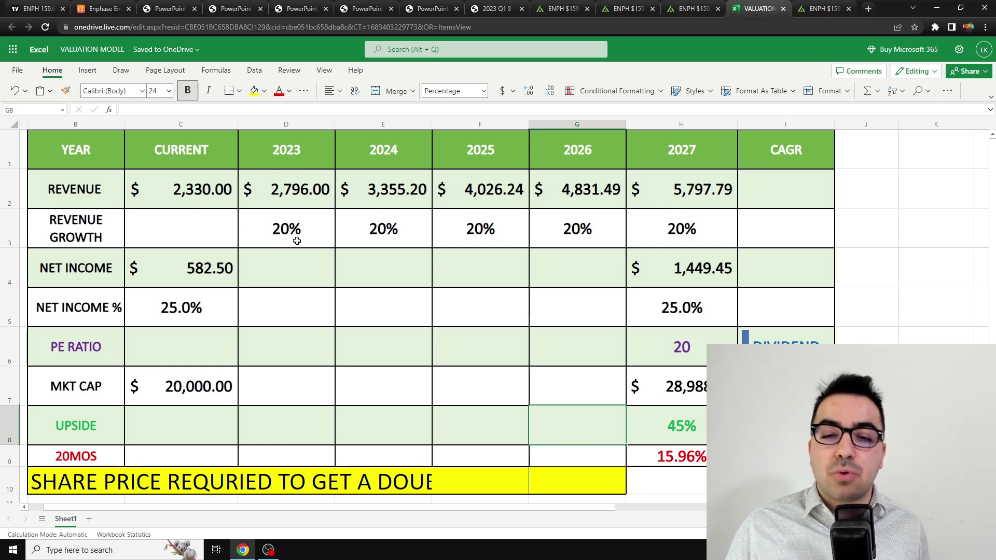
click(815, 8)
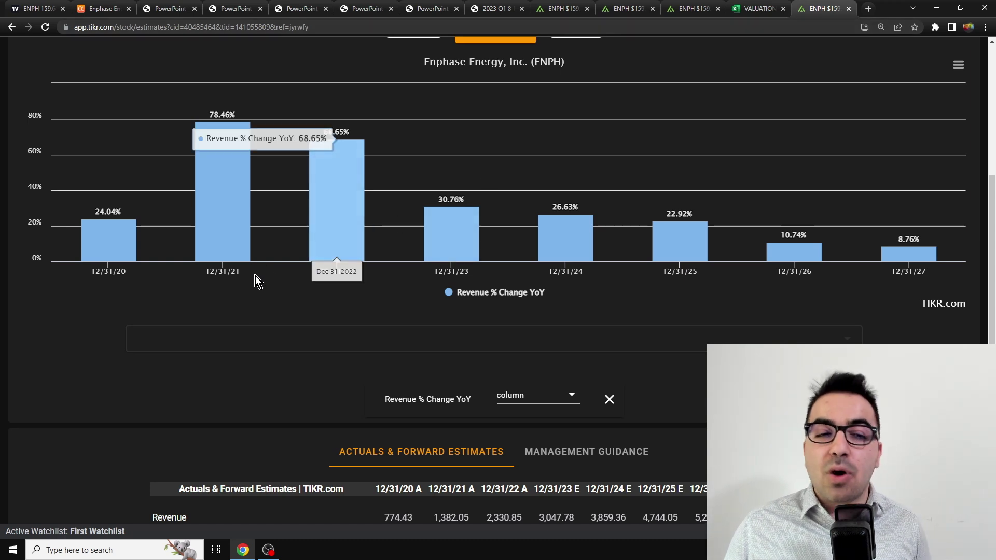
- Read ENPH revenue growth per year: 78.46% (2021), 68.65% (2022), estimates 30.76% to 10.74%
mouse_move(111, 256)
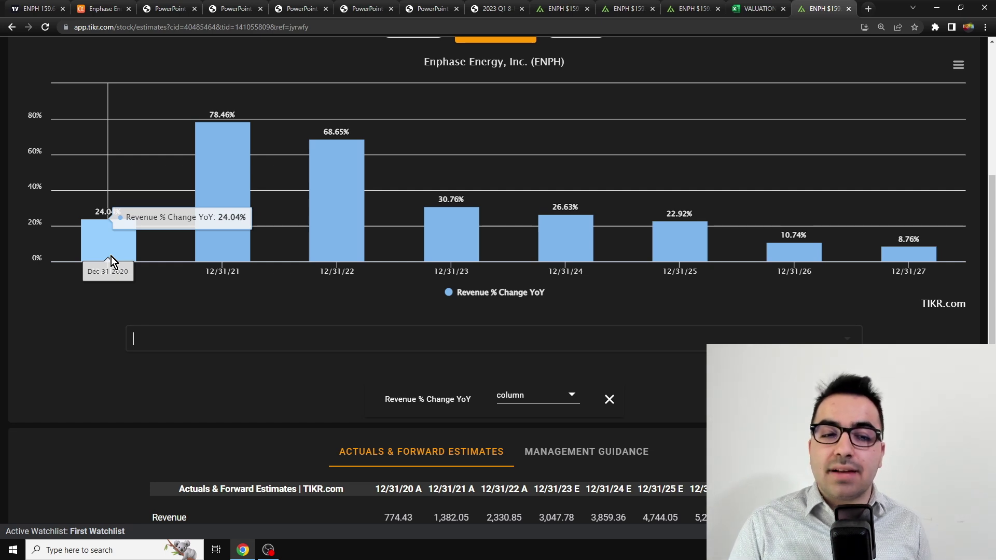
mouse_move(225, 179)
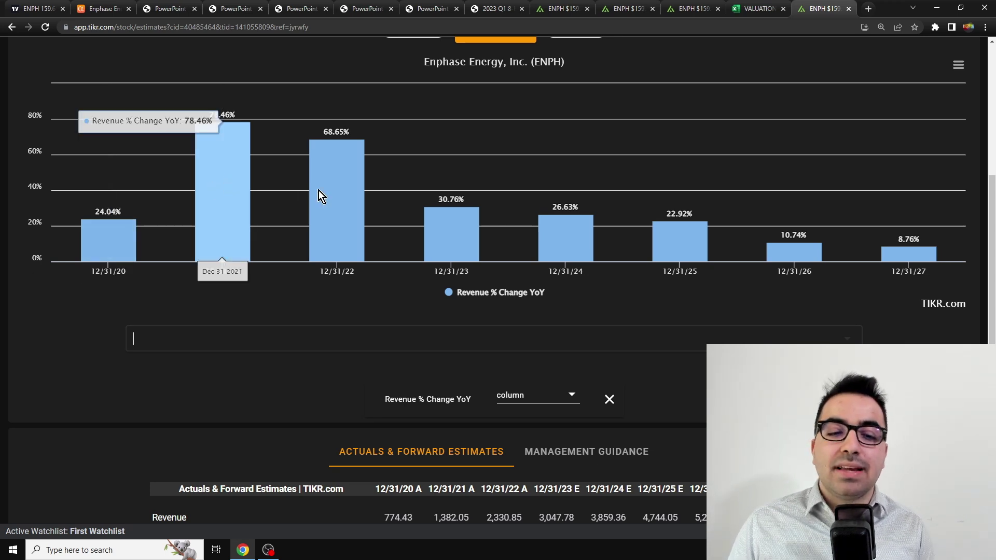
mouse_move(319, 190)
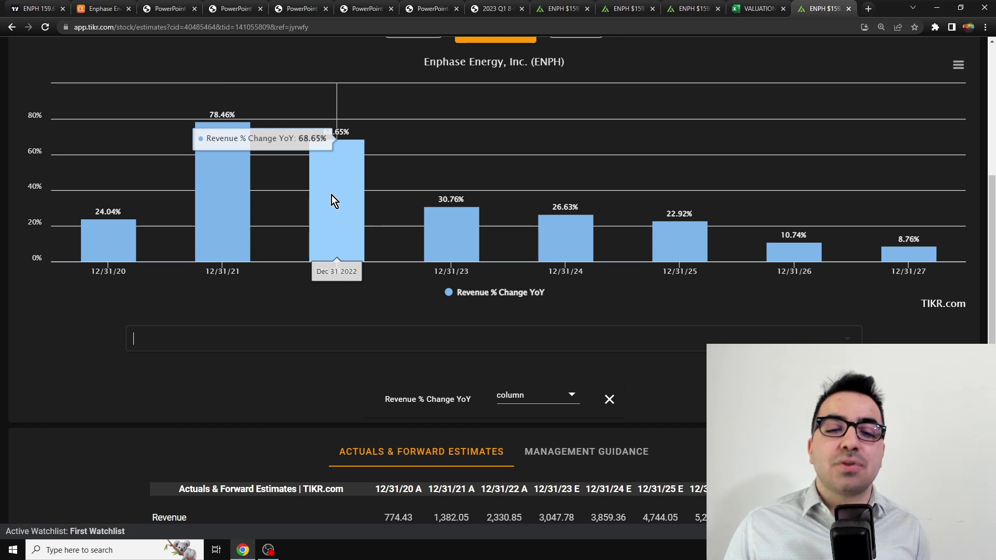
mouse_move(442, 222)
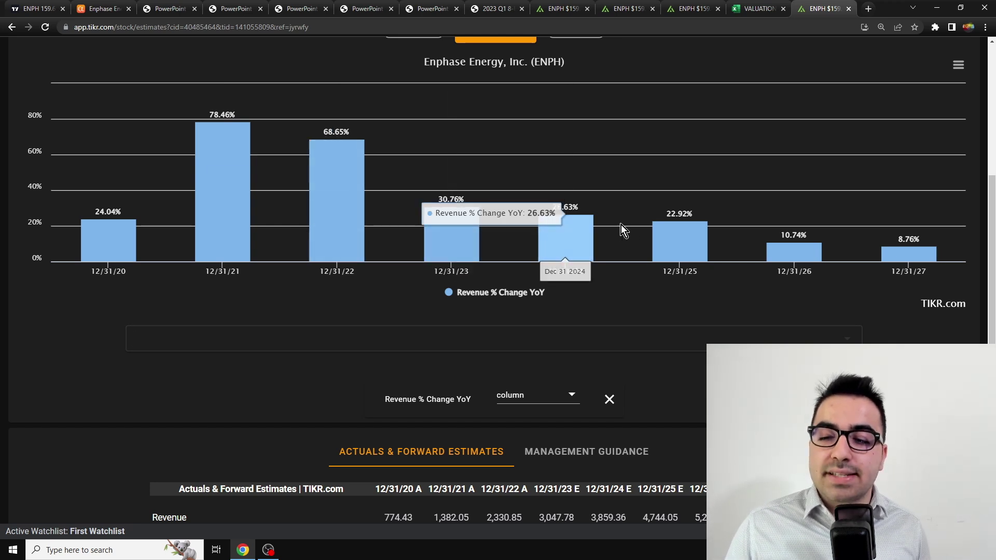
mouse_move(674, 235)
mouse_move(889, 252)
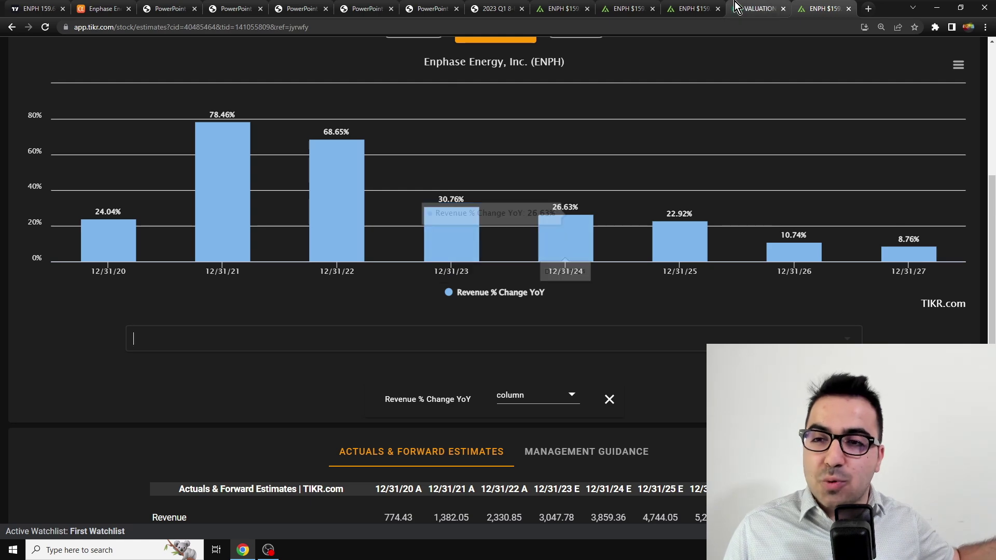
- Review the model's net income, P/E, market cap and upside rows, briefly checking stock-based compensation
click(758, 9)
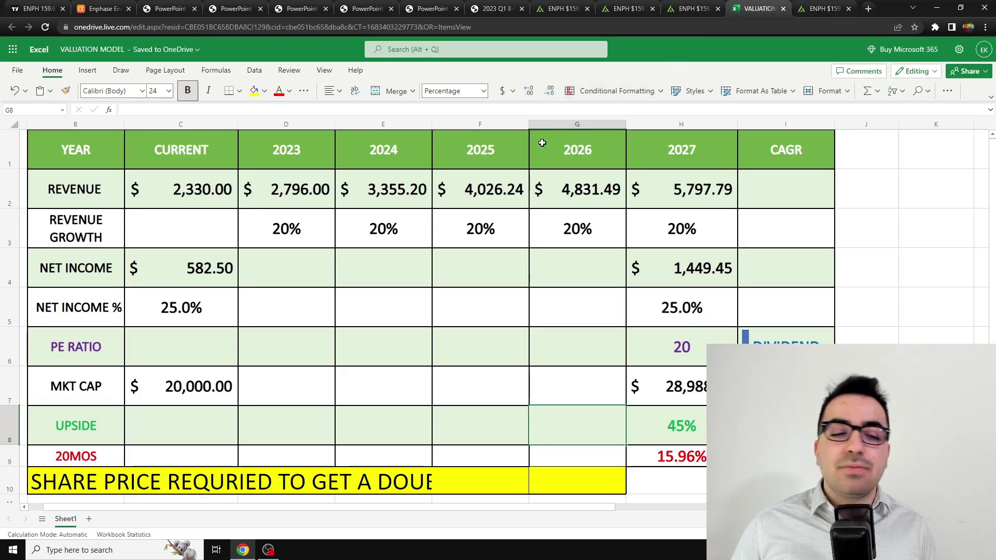
scroll(570, 145, down, 2)
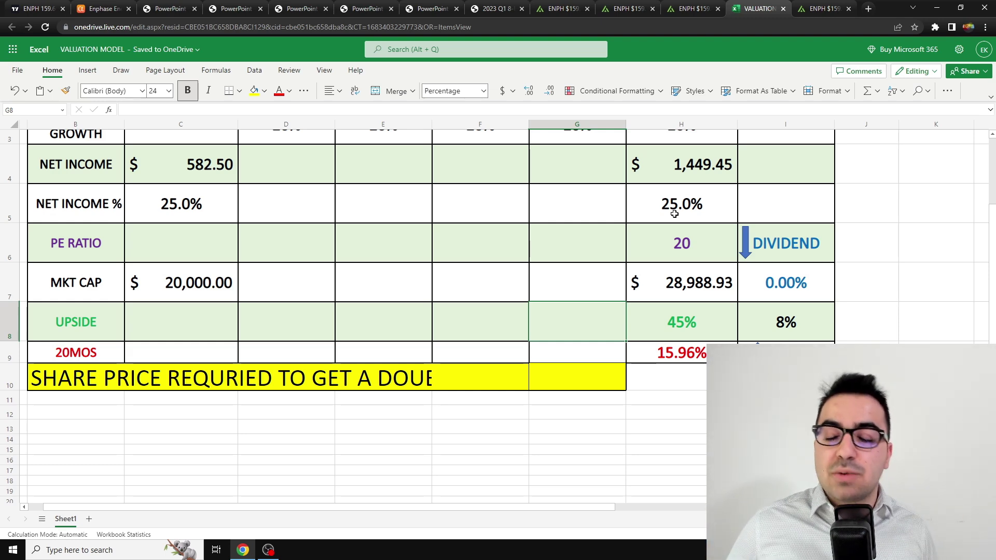
click(683, 6)
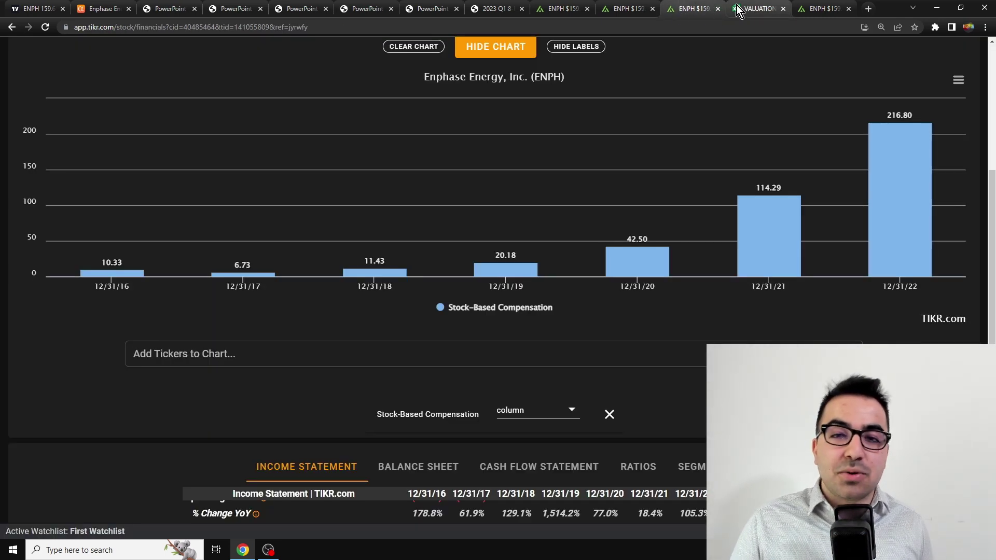
click(758, 7)
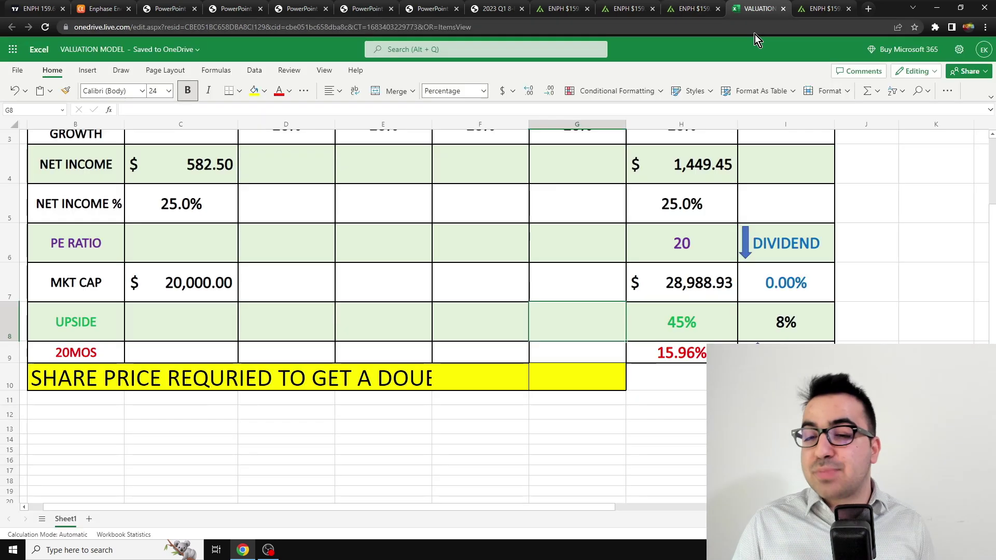
- Raise the H6 P/E ratio from 20 to 25, then cross-check TIKR's revenue growth chart
double_click(690, 243)
key(BackSpace)
text(6)
key(BackSpace)
text(5)
click(523, 291)
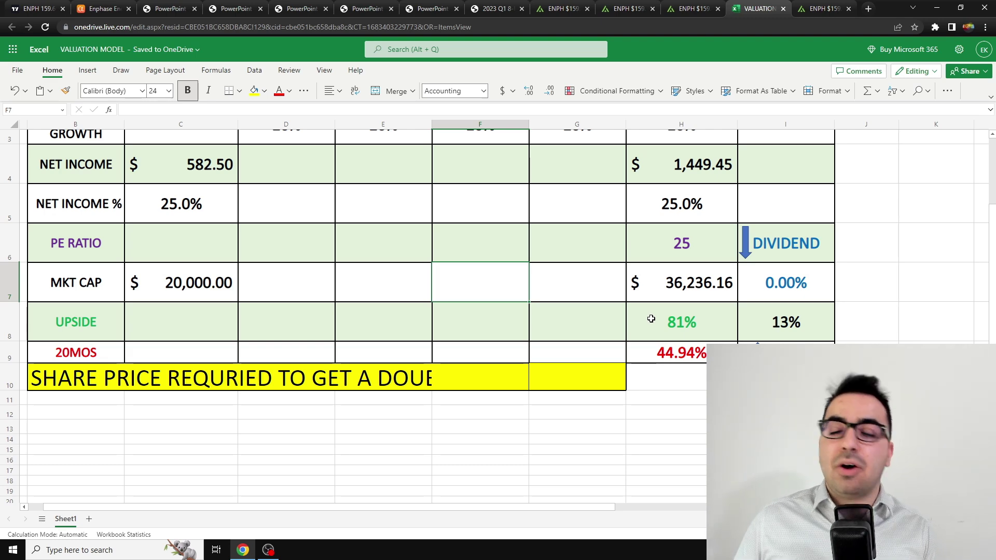
click(824, 9)
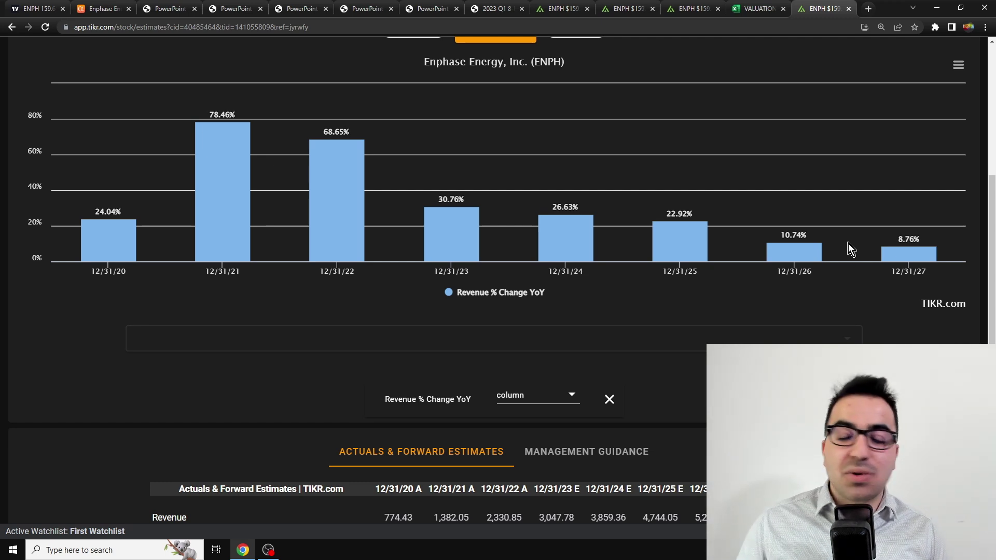
click(754, 6)
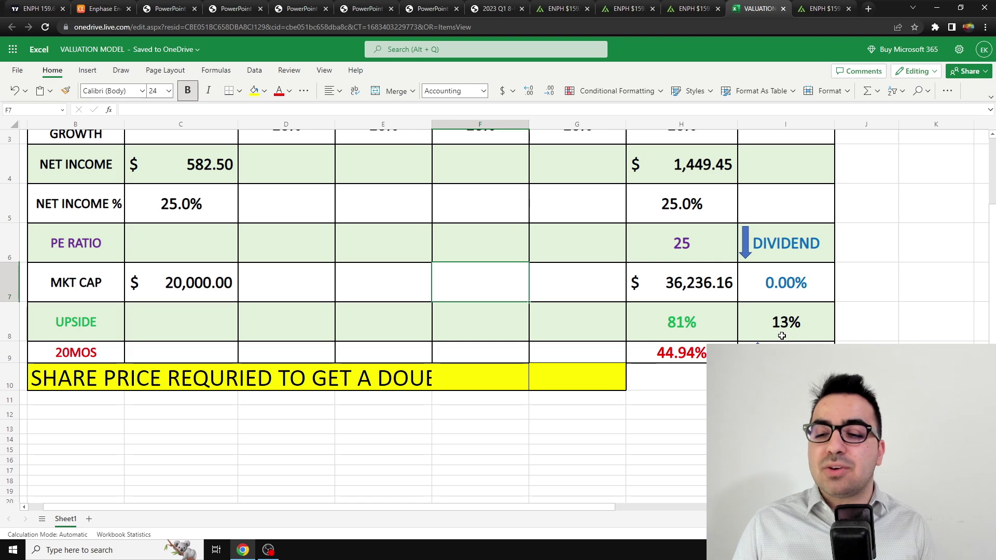
- Change the H6 P/E from 25 to 20 for 45% upside, and expand B10's $105 double-price headline
click(705, 242)
double_click(701, 243)
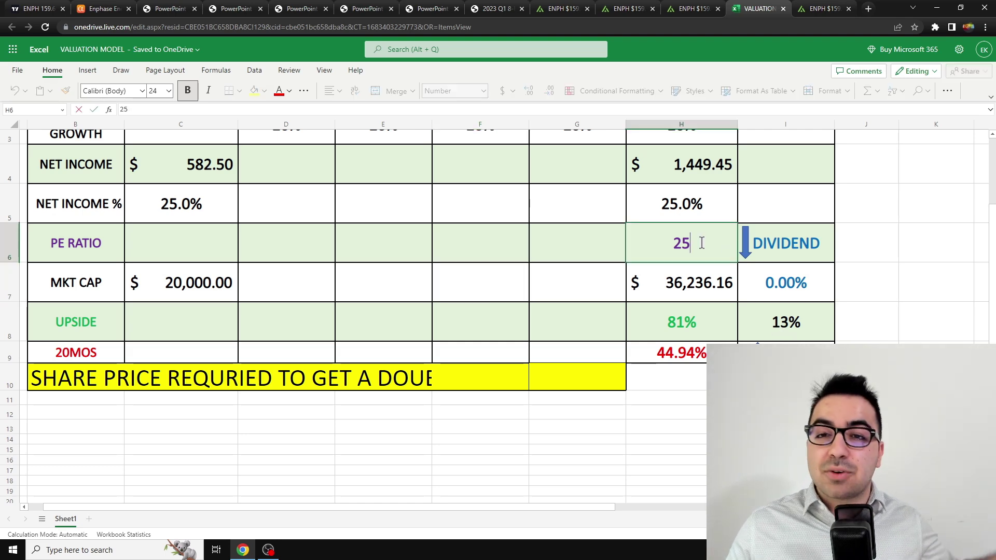
key(BackSpace)
text(0)
click(354, 240)
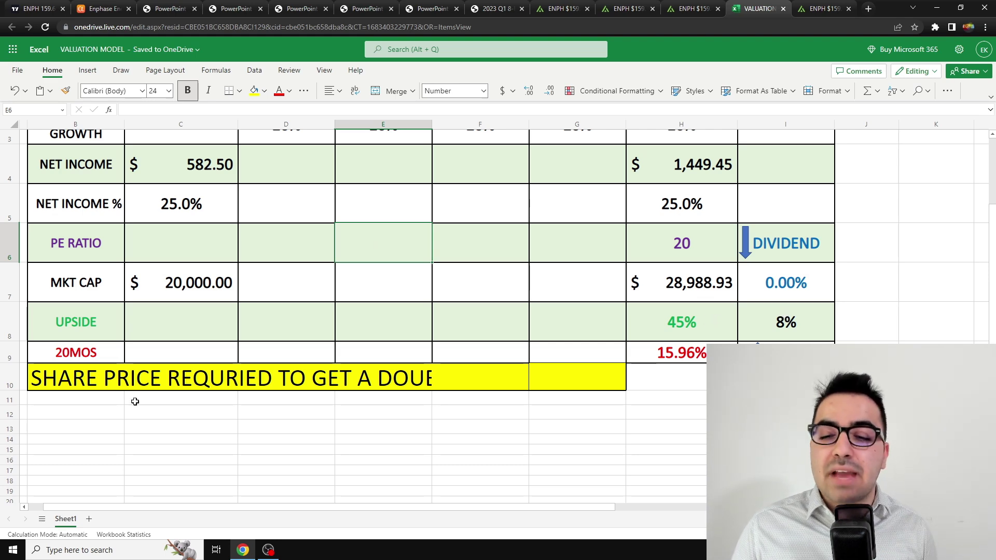
double_click(59, 385)
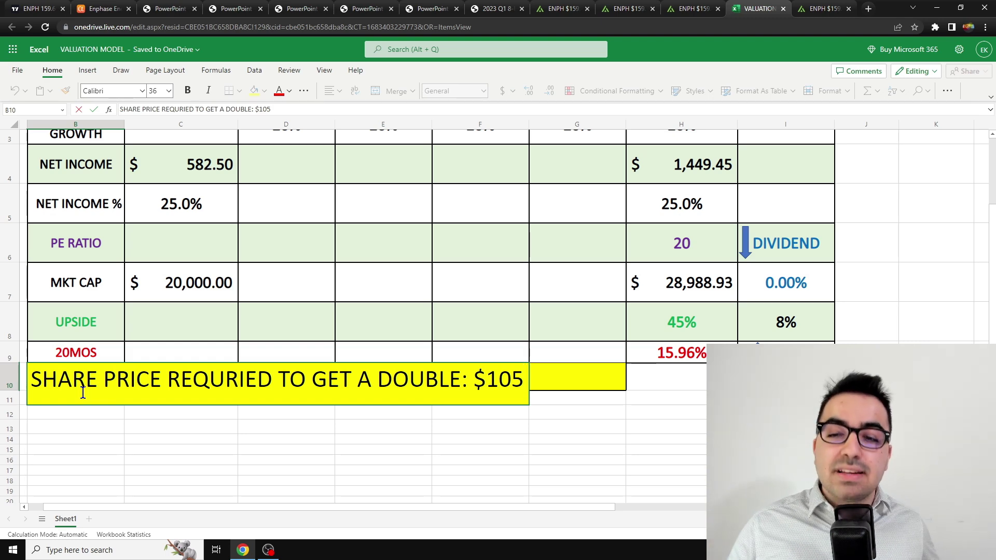
scroll(510, 281, up, 2)
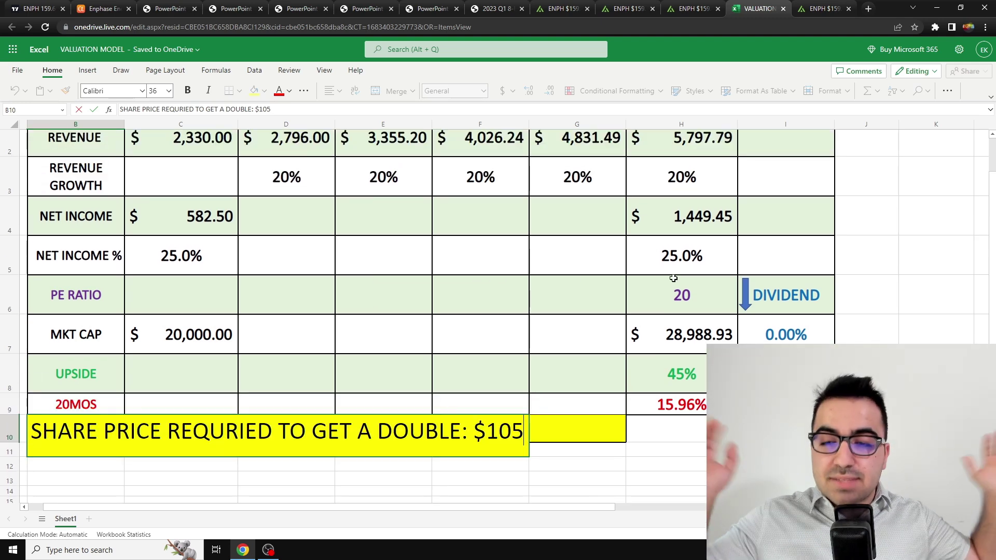
- Set the H6 P/E to 30 for a $43,483.39 market cap and 117% upside, then expand B10
click(706, 310)
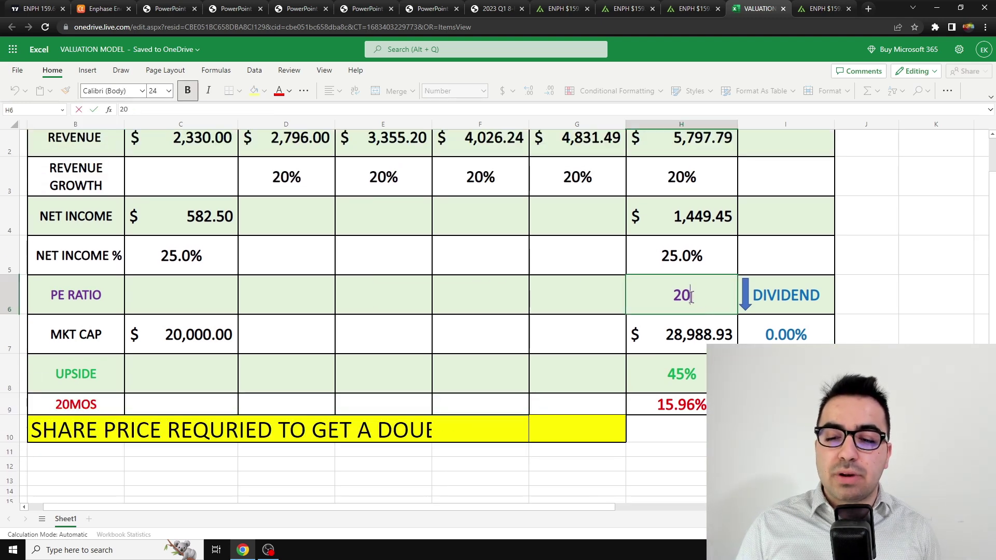
double_click(692, 296)
text(30)
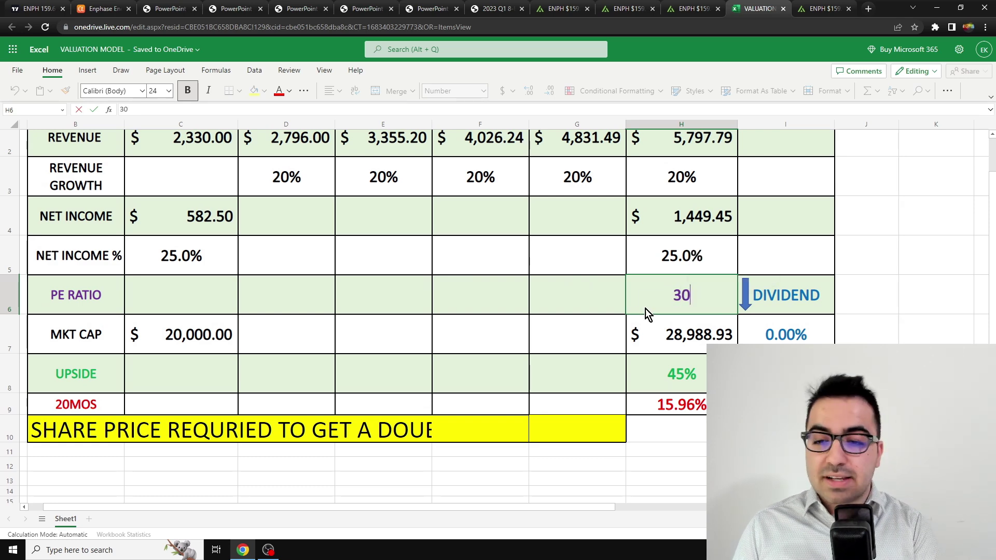
click(589, 301)
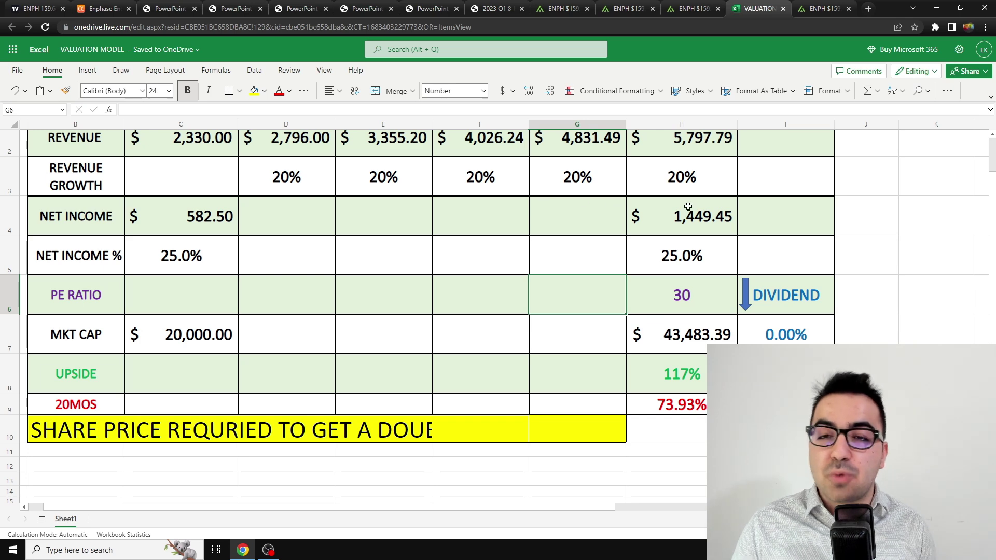
double_click(80, 422)
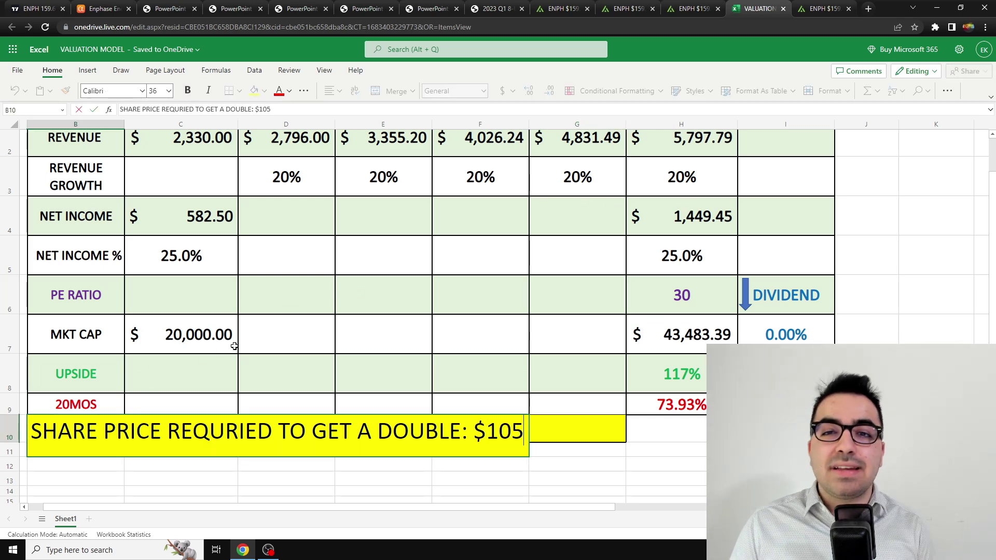
scroll(234, 346, down, 1)
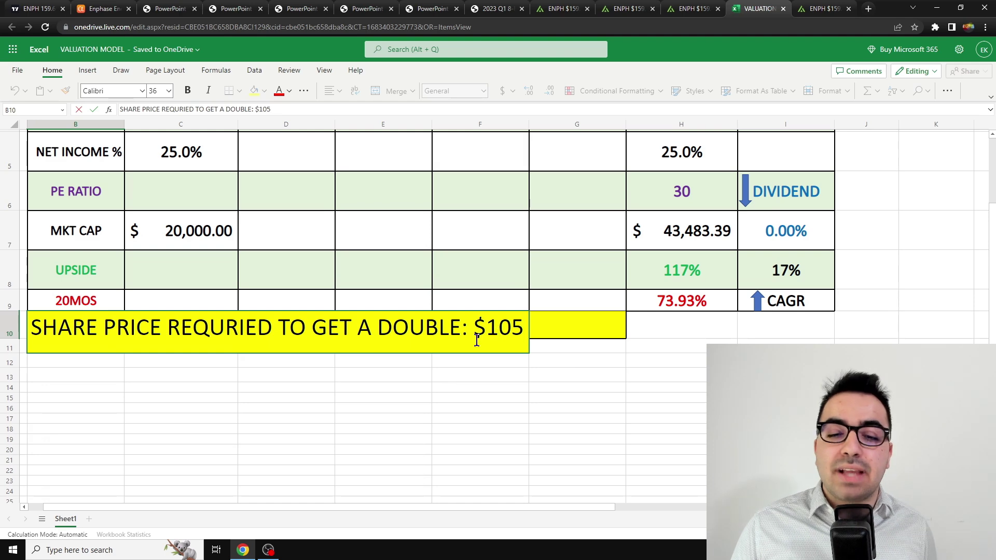
- Switch to the TradingView weekly ENPH chart showing the current $159.65 price
click(38, 7)
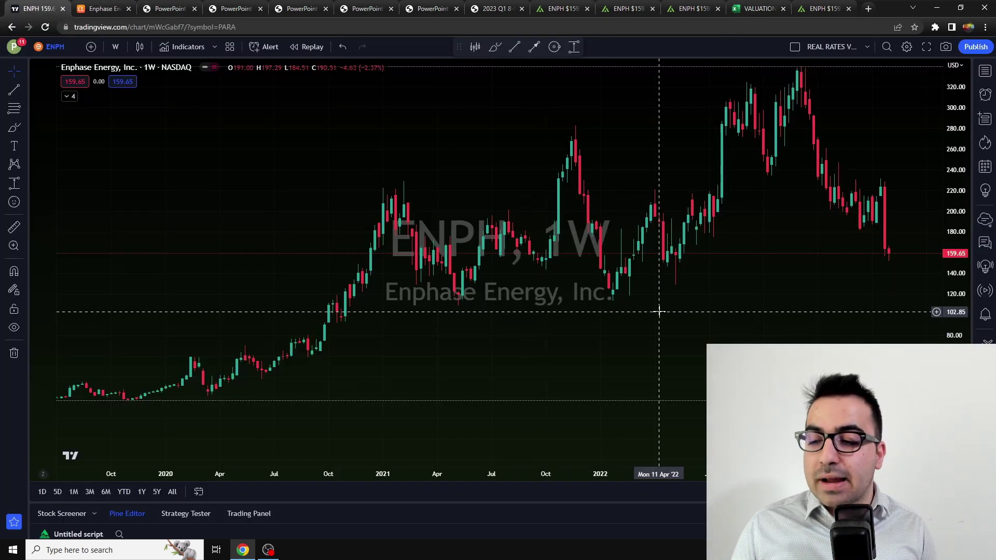